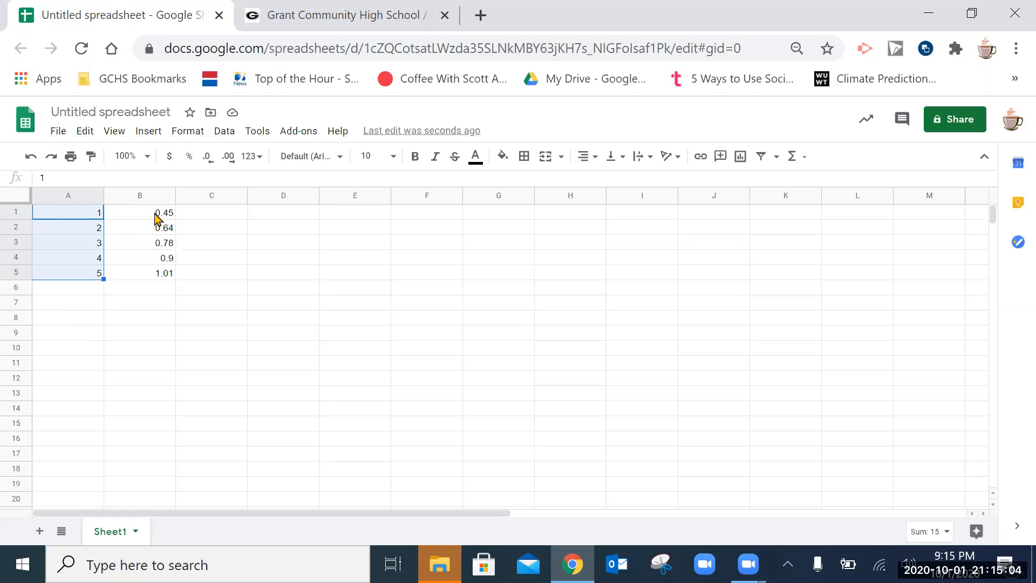
# - Select the full data range A1:B5 covering both columns
pyautogui.moveTo(155, 216); pyautogui.dragTo(155, 278)
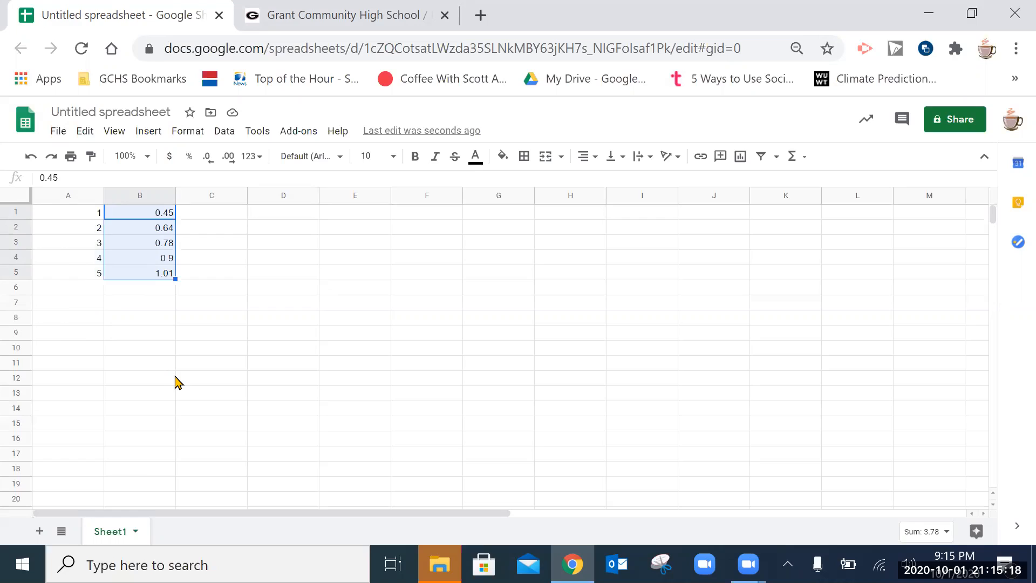
pyautogui.click(180, 366)
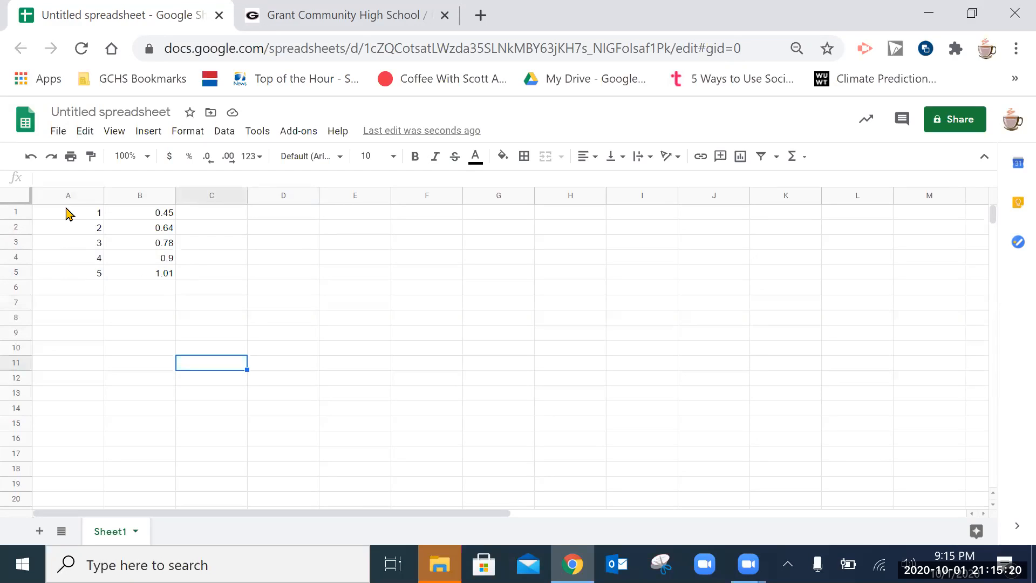
pyautogui.moveTo(67, 213); pyautogui.dragTo(135, 290)
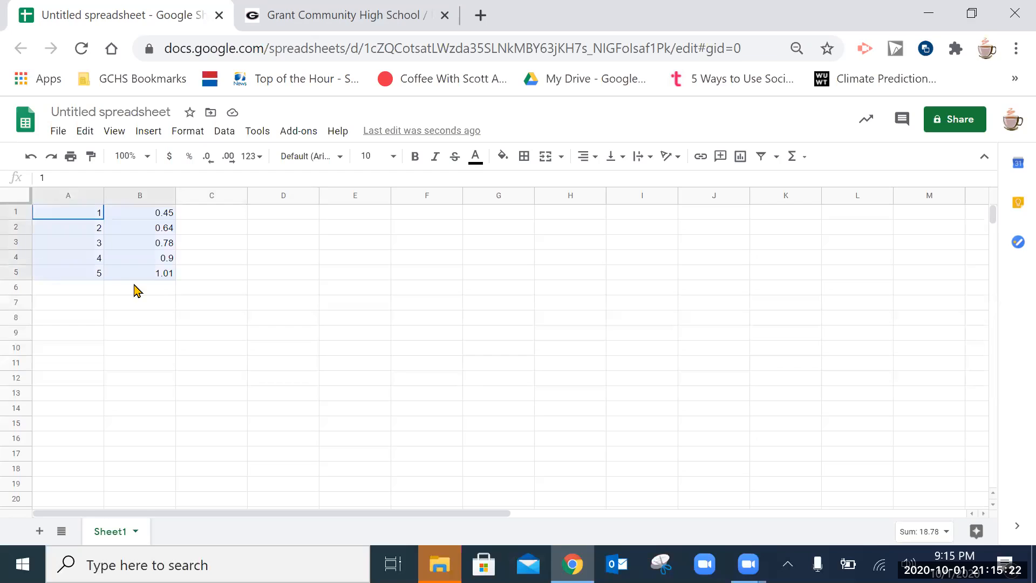
pyautogui.click(89, 216)
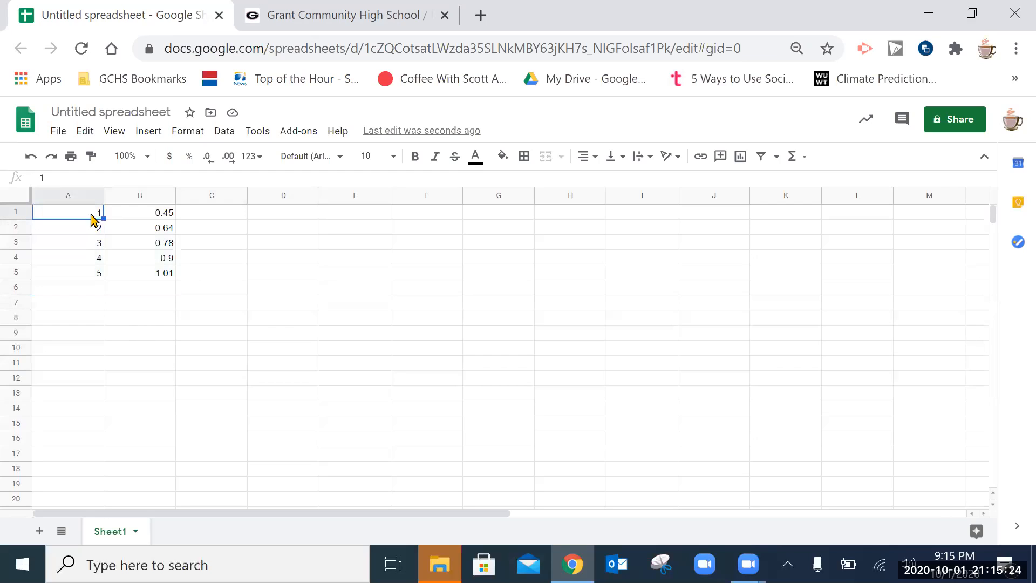
pyautogui.moveTo(91, 217); pyautogui.dragTo(131, 276)
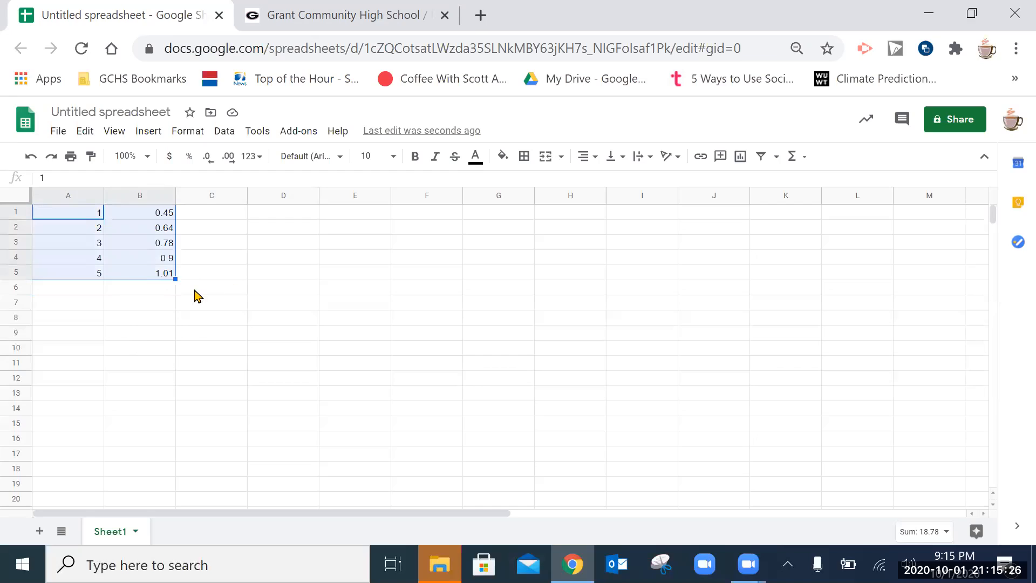
# - Insert a chart from A1:B5 and move it to the right of the data
pyautogui.click(153, 137)
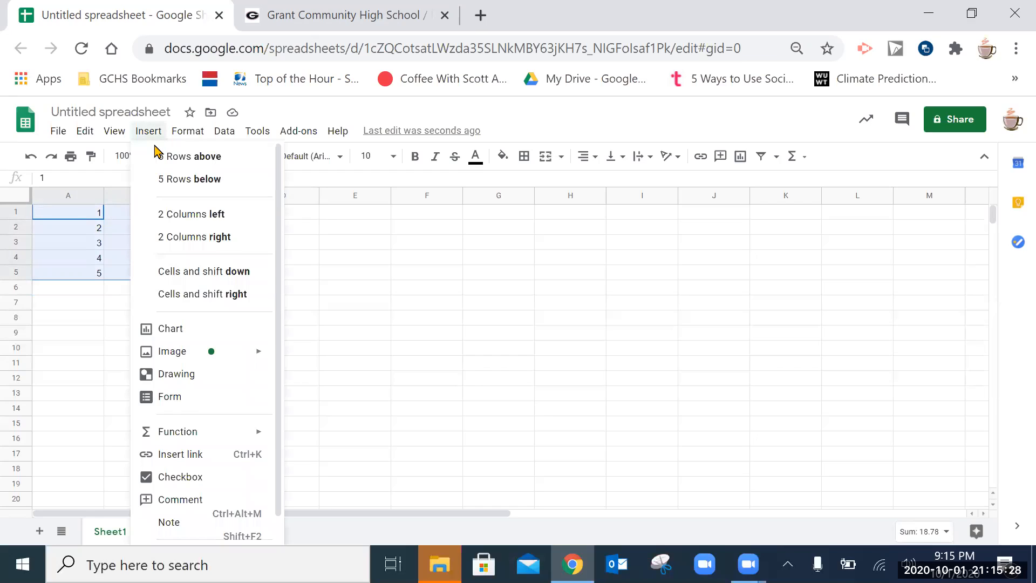
pyautogui.click(172, 330)
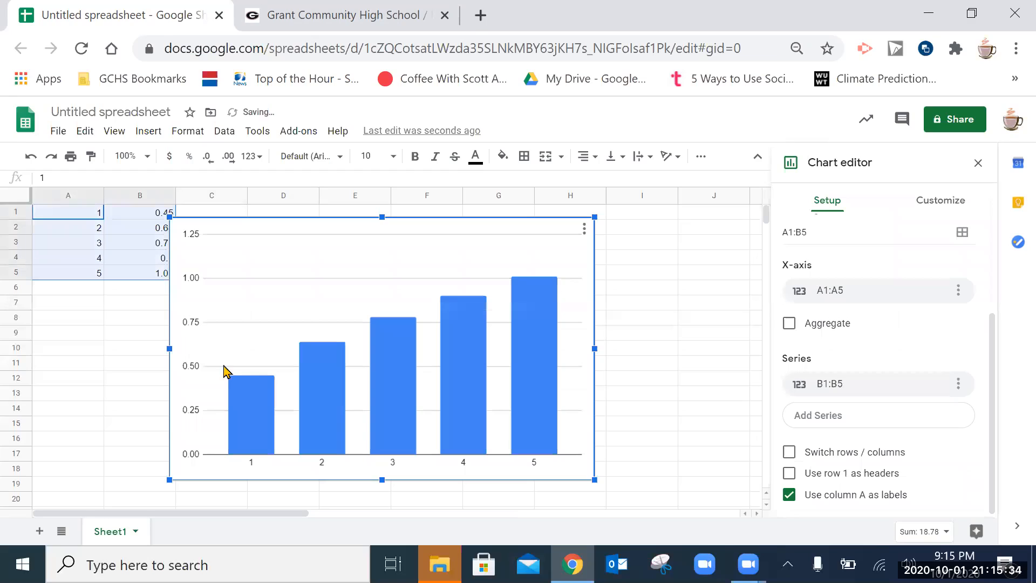
pyautogui.moveTo(452, 275); pyautogui.dragTo(492, 273)
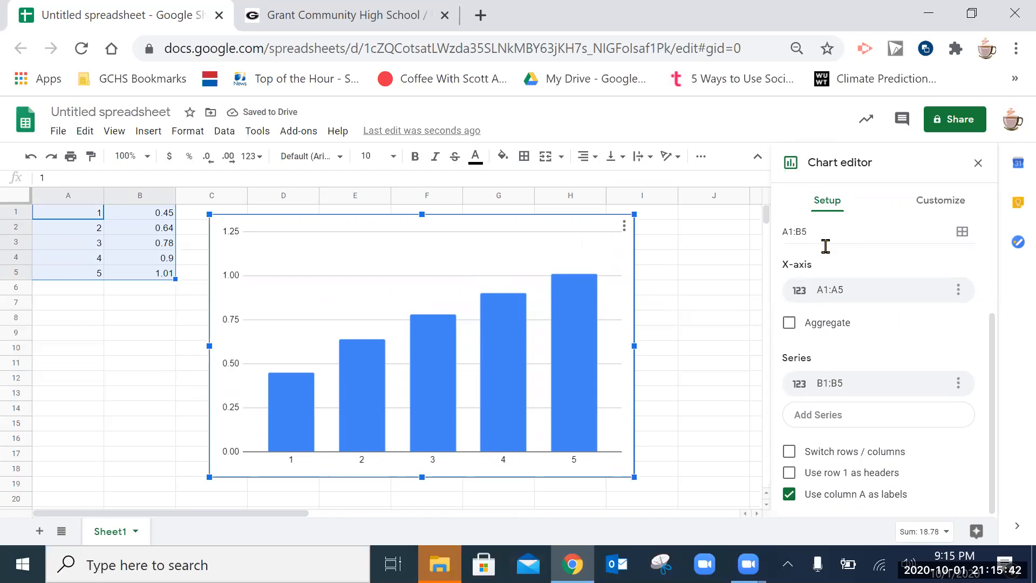
# - Change the chart type from column chart to Scatter chart
pyautogui.scroll(3, 824, 254)
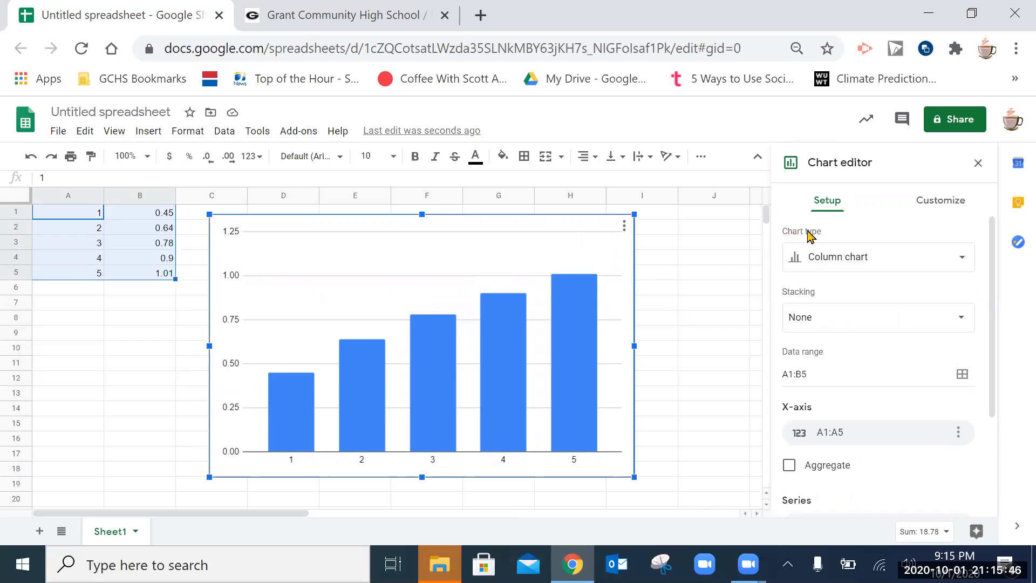
pyautogui.click(820, 263)
pyautogui.scroll(-10, 819, 323)
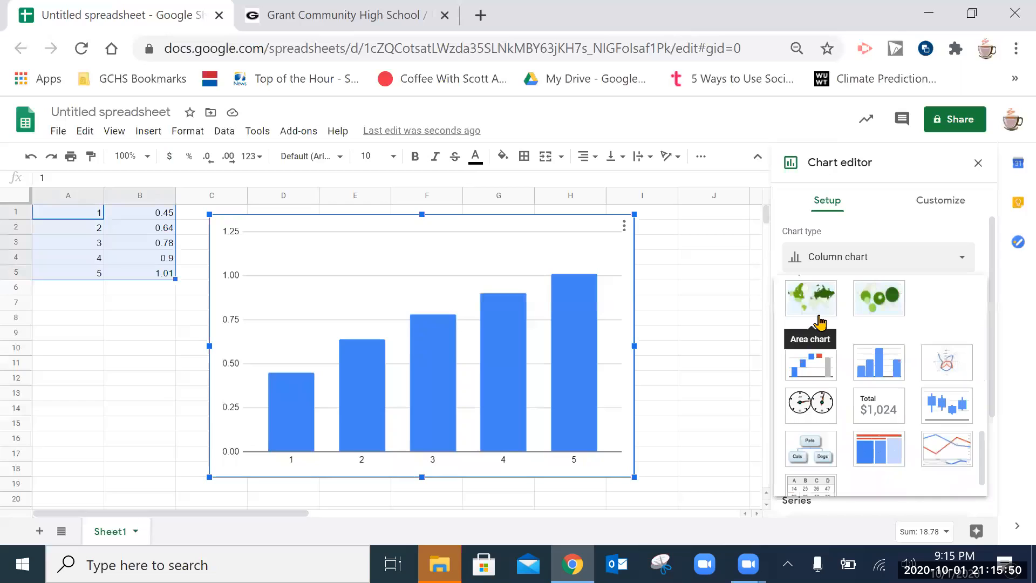
pyautogui.scroll(3, 819, 323)
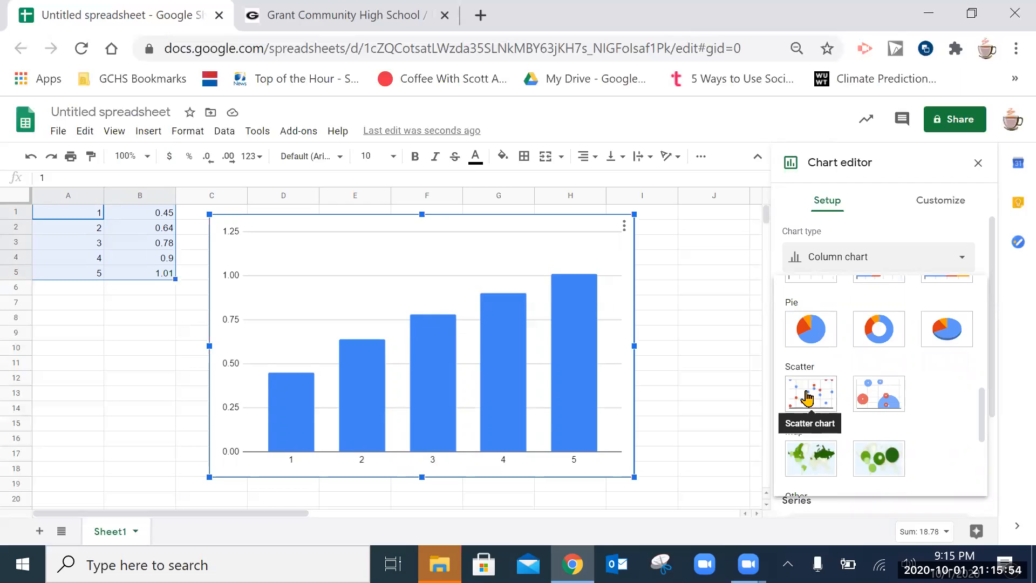
pyautogui.click(808, 399)
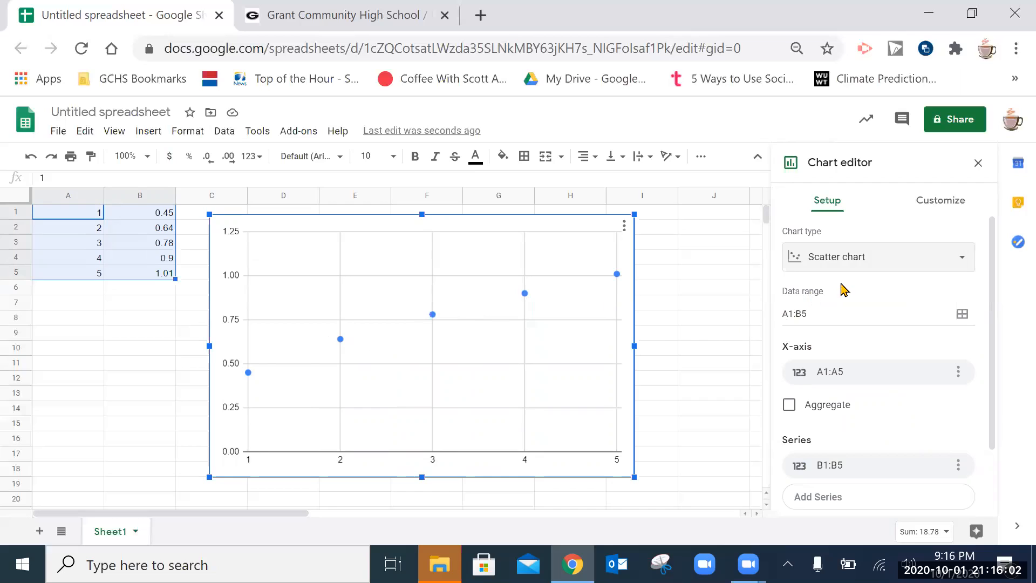
# - Set the chart title to 'Hw27 spreadsheet practice'
pyautogui.click(917, 206)
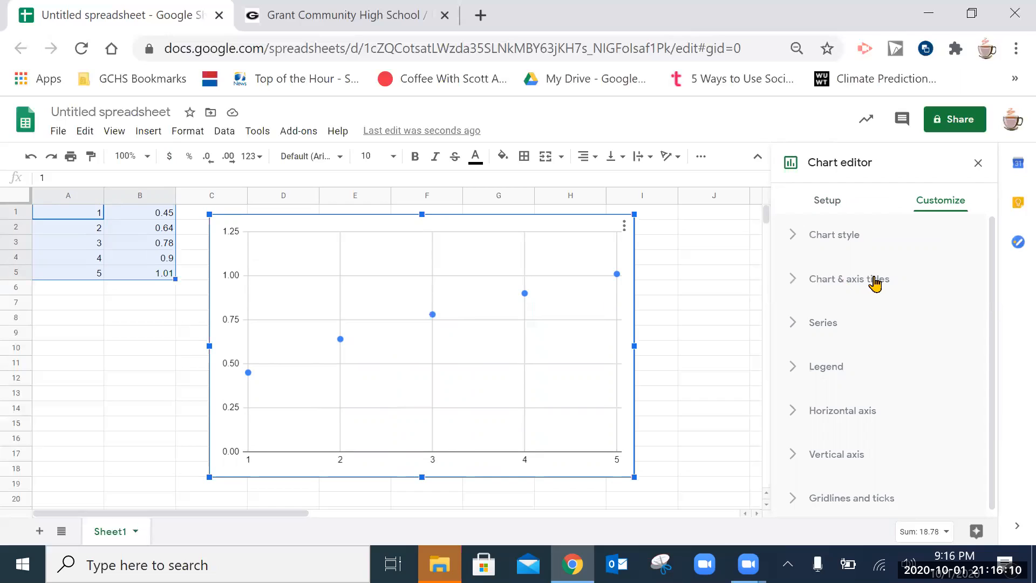
pyautogui.click(793, 285)
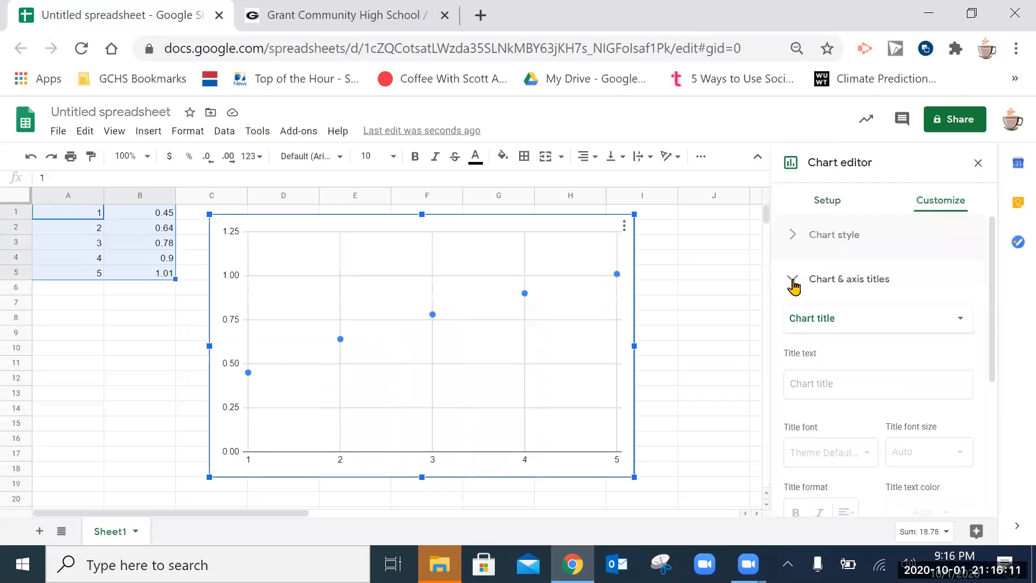
pyautogui.click(824, 325)
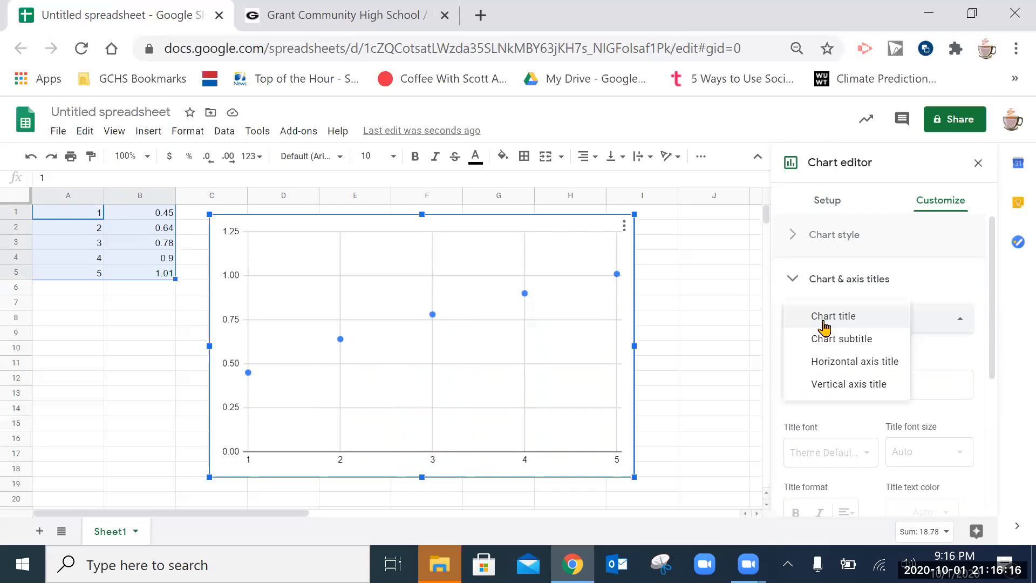
pyautogui.click(924, 319)
pyautogui.click(813, 373)
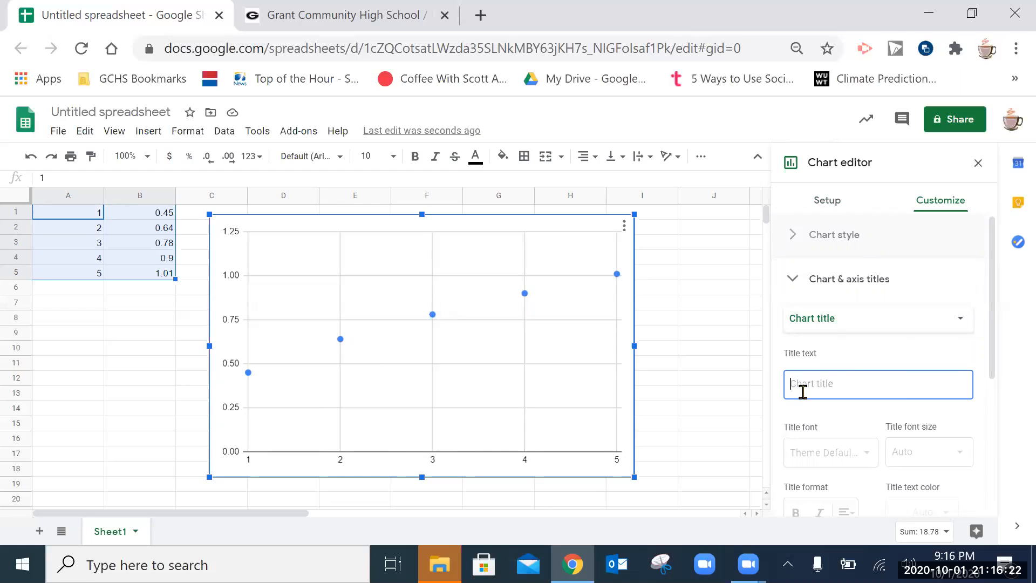
pyautogui.write('Hw27 spr')
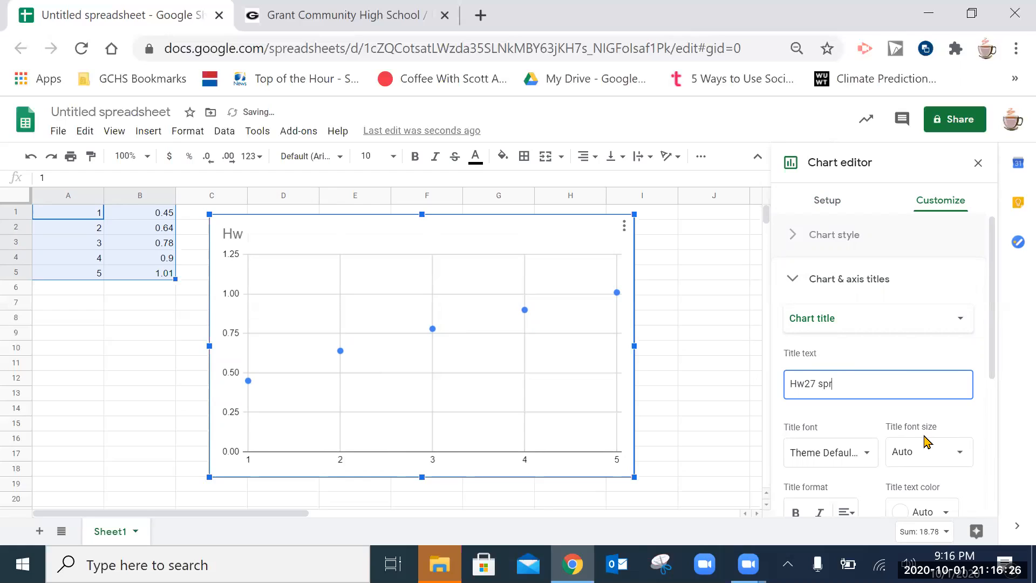
pyautogui.write('eadsheet practice')
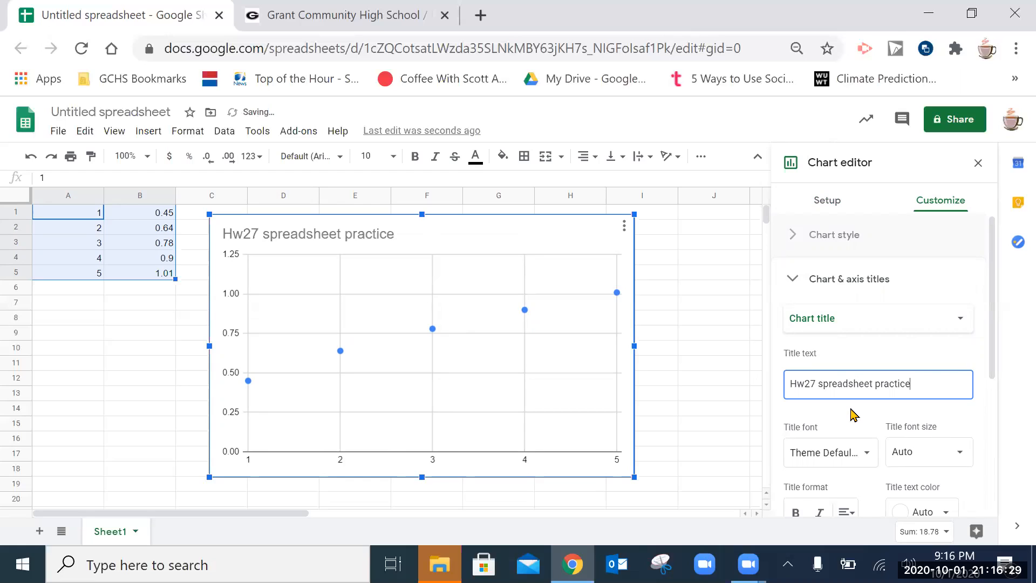
pyautogui.scroll(-1, 853, 415)
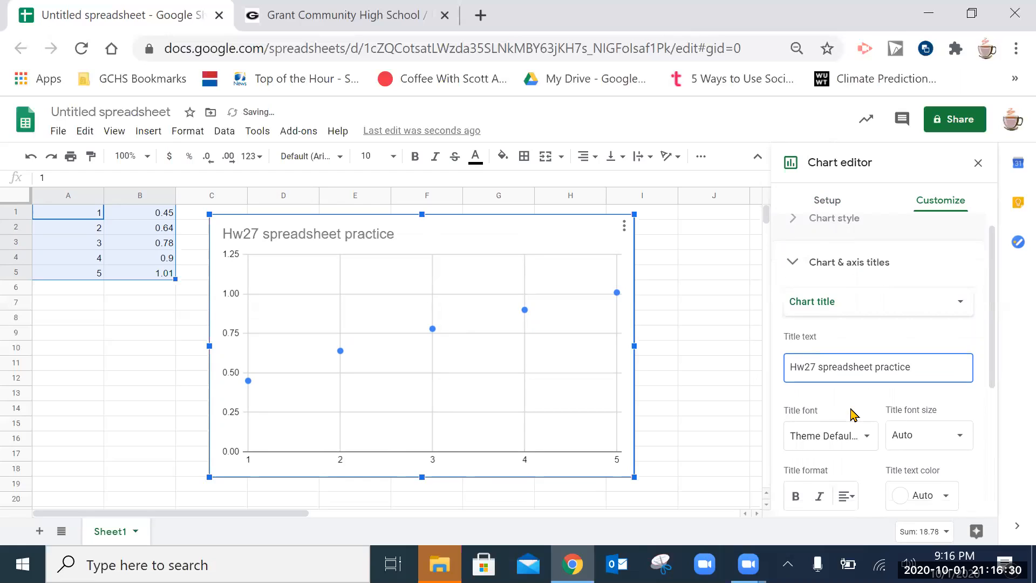
pyautogui.scroll(1, 850, 413)
# - Title the horizontal axis 'height (in meters)'
pyautogui.click(791, 280)
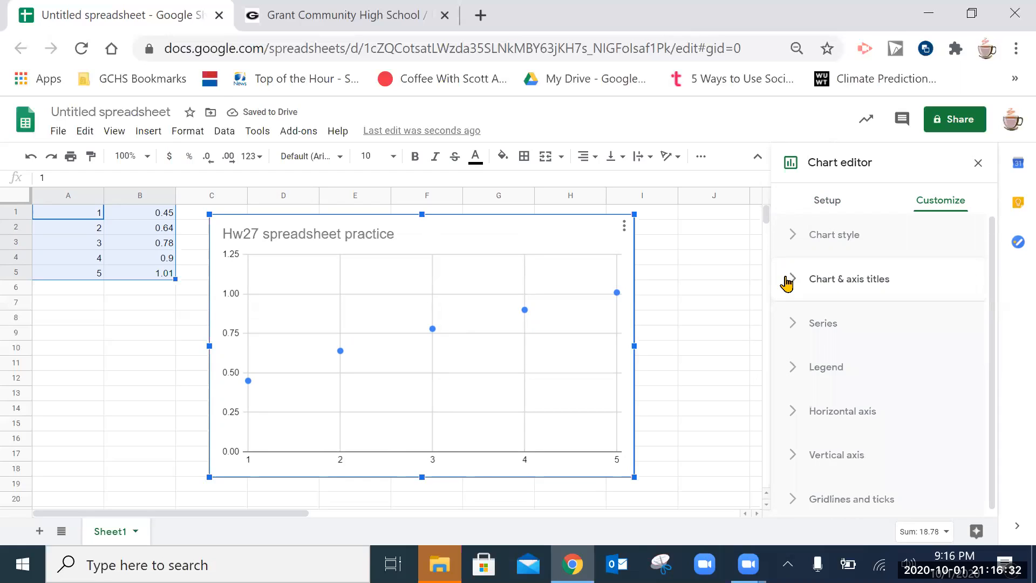
pyautogui.click(791, 281)
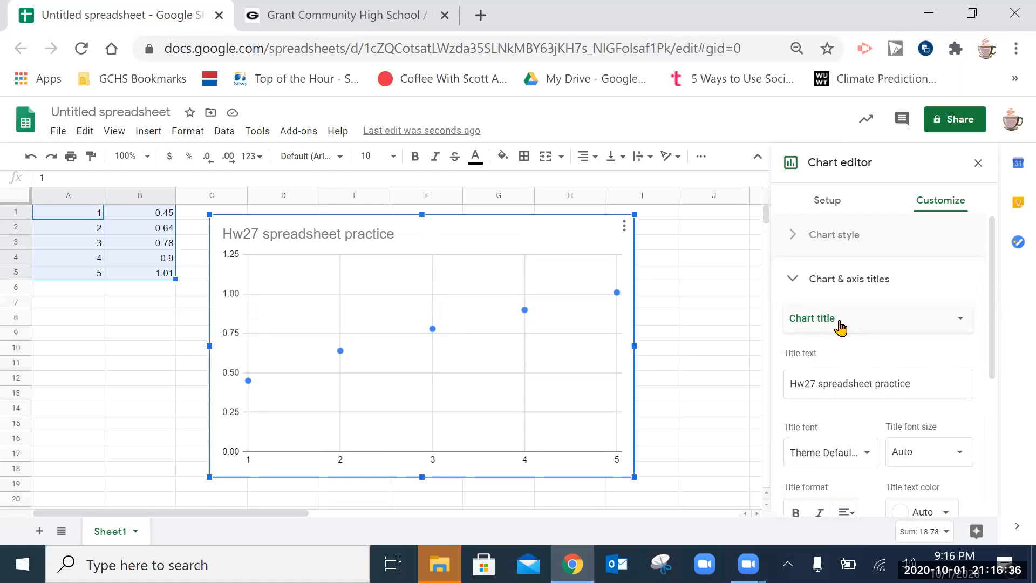
pyautogui.click(848, 324)
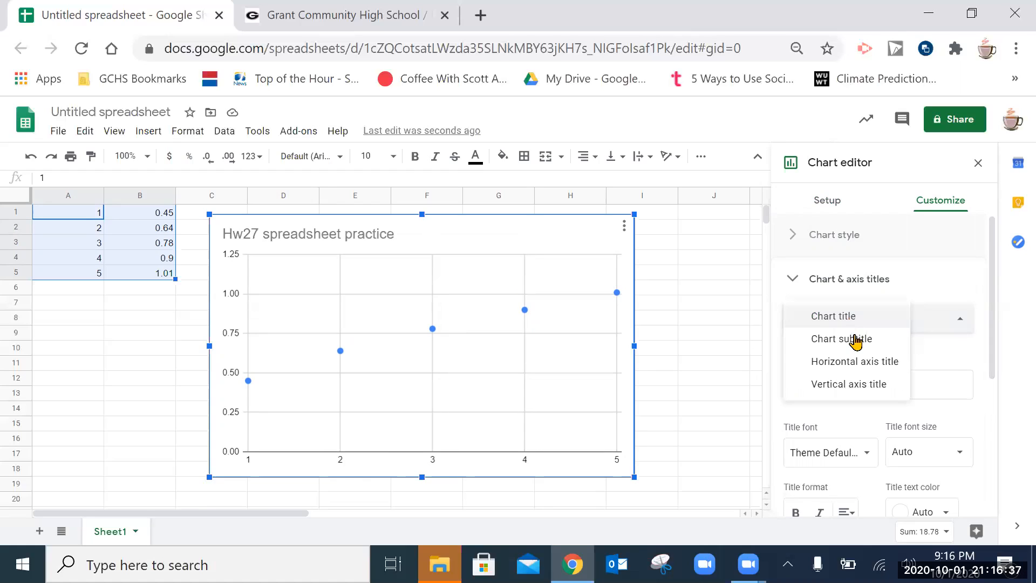
pyautogui.click(837, 369)
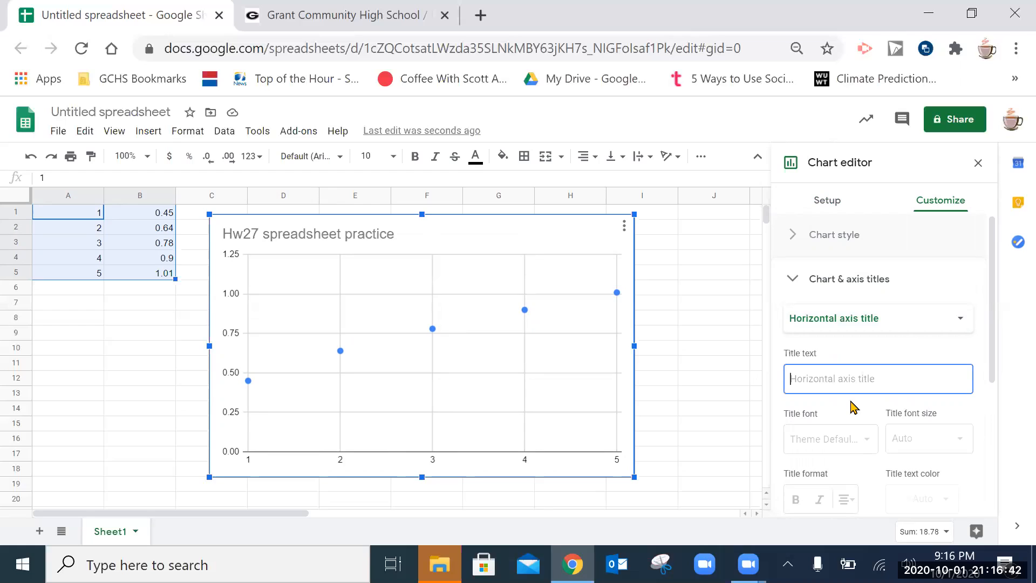
pyautogui.write('height (in meters')
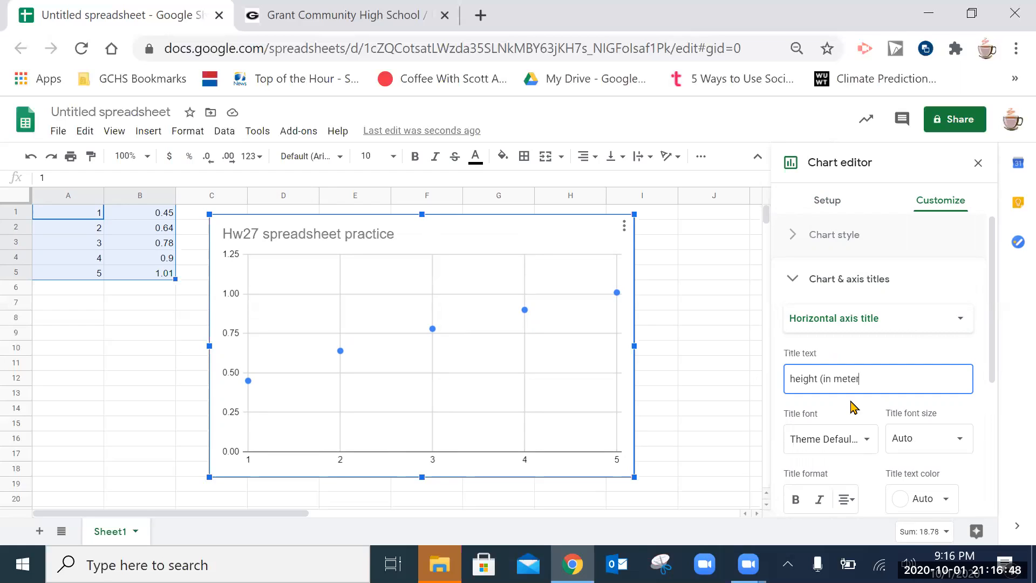
# - Title the vertical axis 'time of fall (in seconds)'
pyautogui.click(848, 324)
pyautogui.click(837, 341)
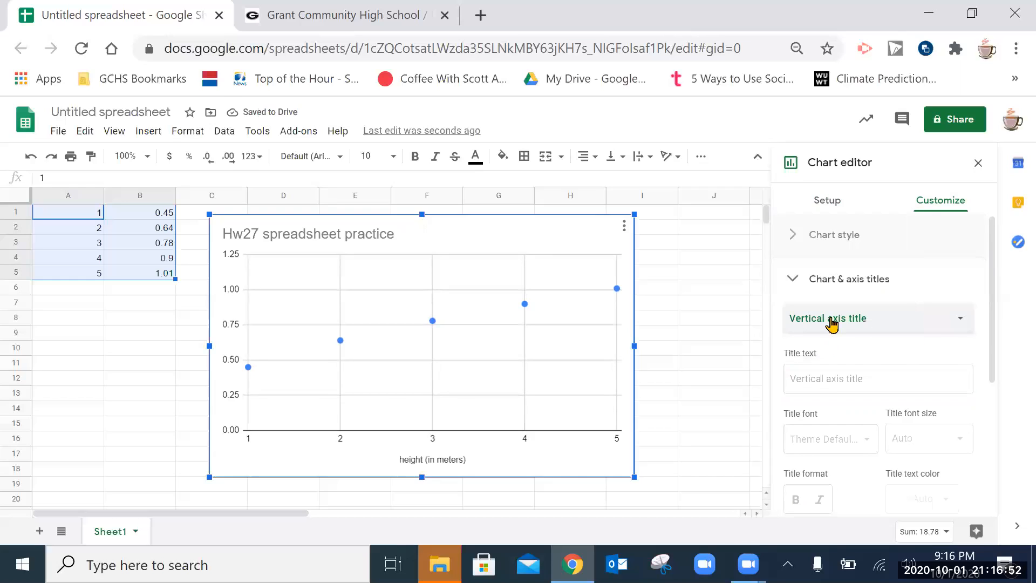
pyautogui.click(837, 379)
pyautogui.write('time of fall (in seconds')
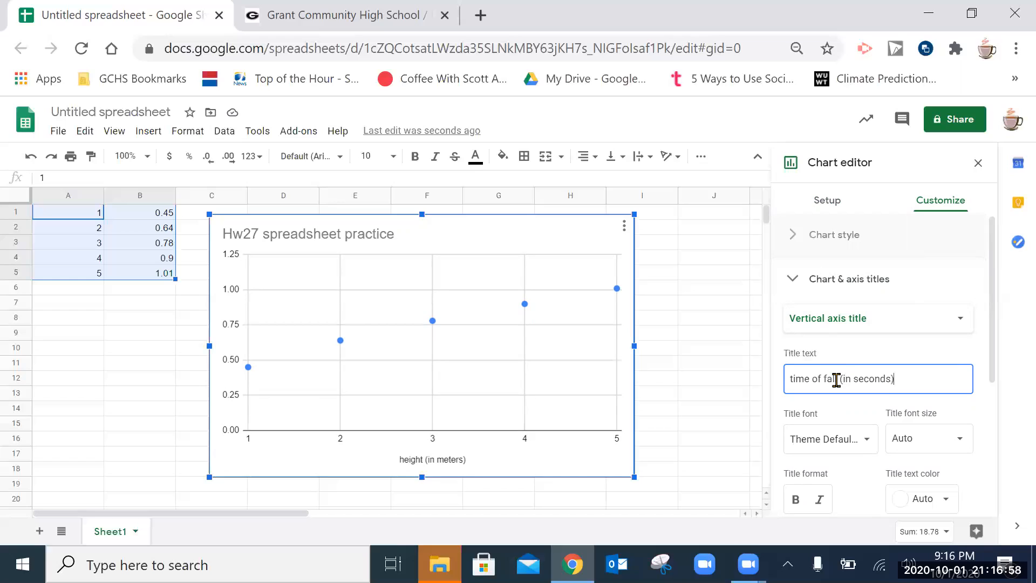
pyautogui.click(837, 281)
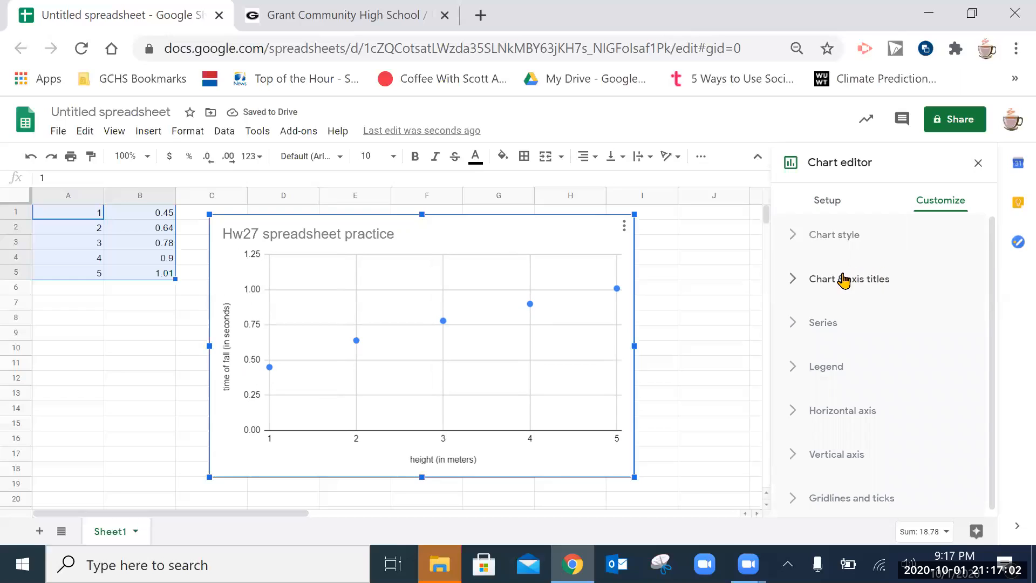
# - Add a linear trendline to the scatter series
pyautogui.click(805, 326)
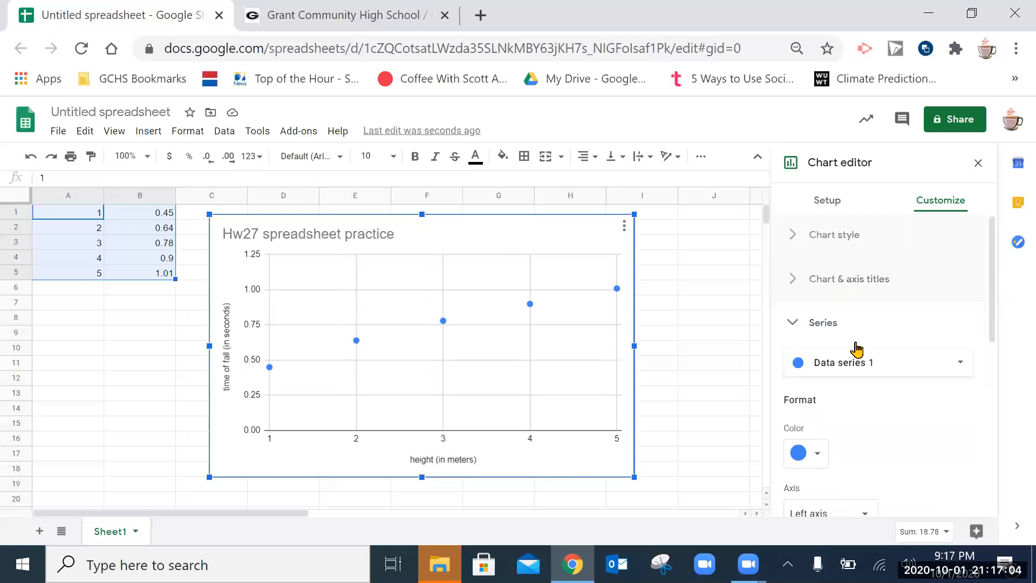
pyautogui.scroll(-3, 856, 386)
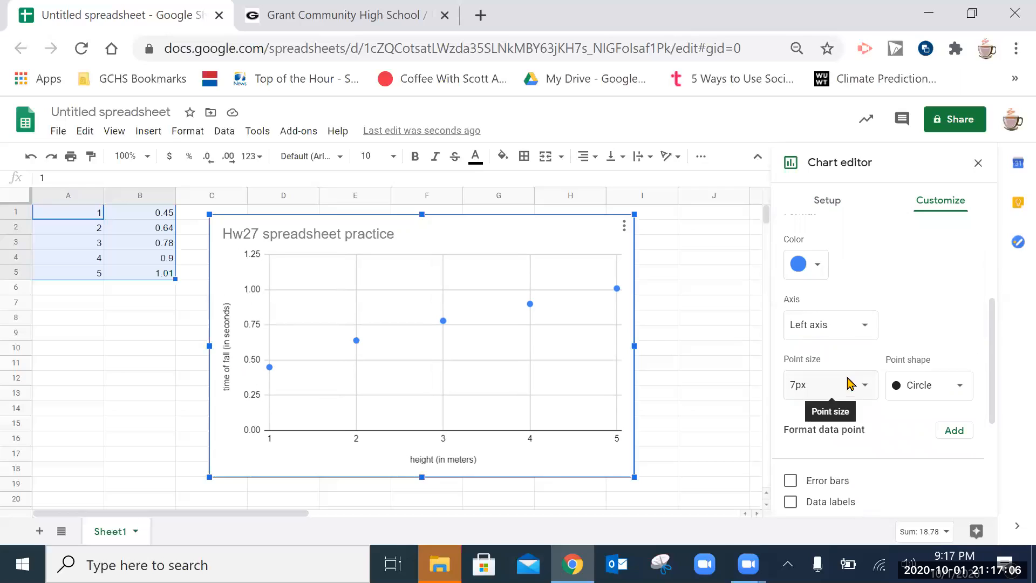
pyautogui.scroll(-2, 850, 384)
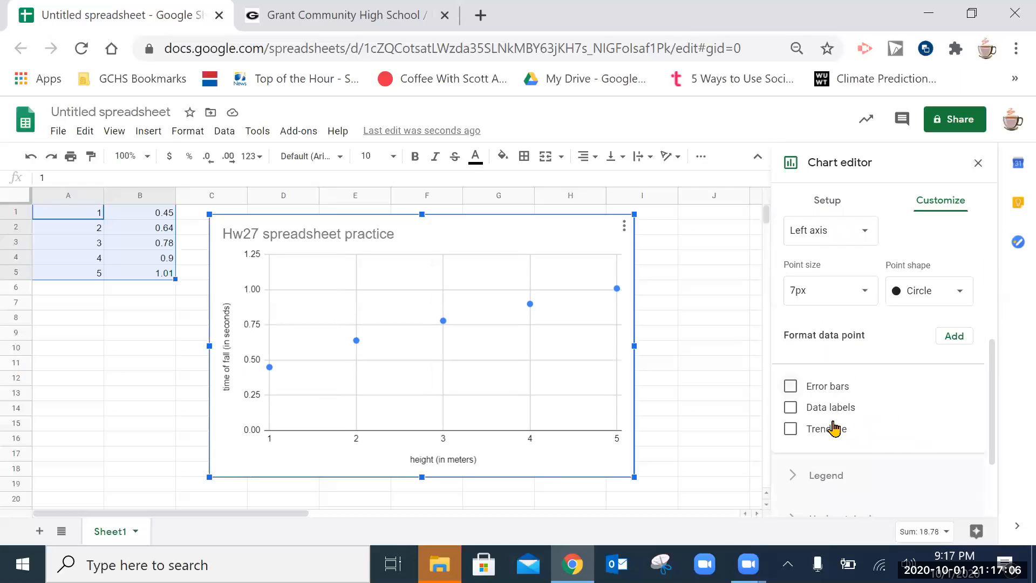
pyautogui.click(797, 430)
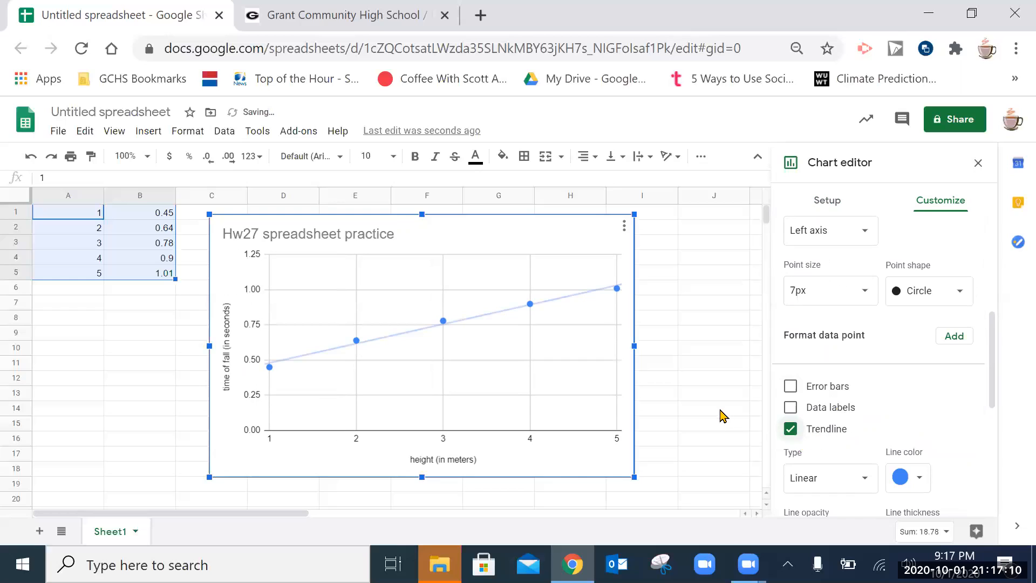
pyautogui.scroll(-3, 738, 416)
pyautogui.scroll(-3, 860, 410)
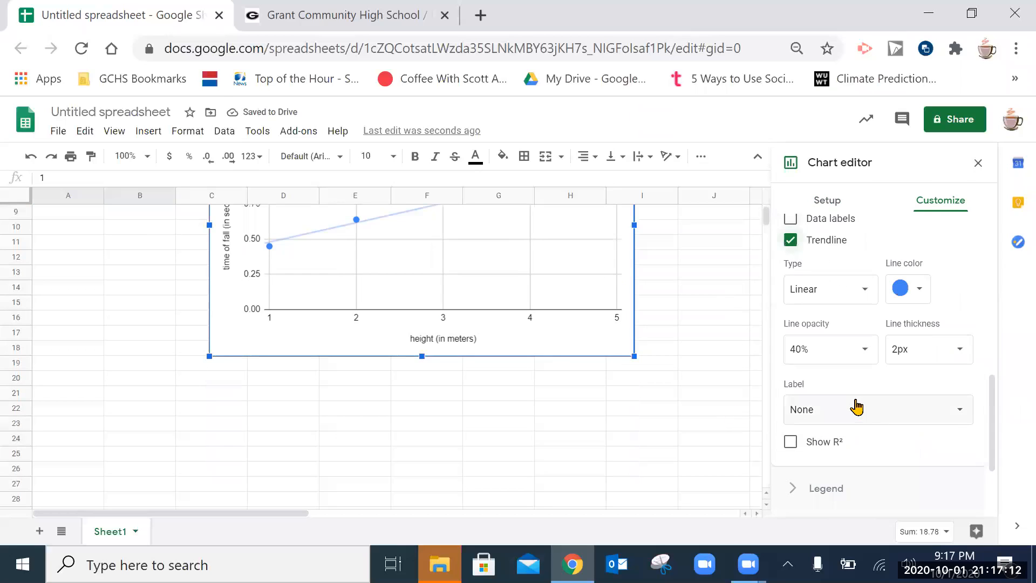
# - Label the trendline with its equation 0.138*x + 0.342 and show R² = 0.987
pyautogui.click(853, 414)
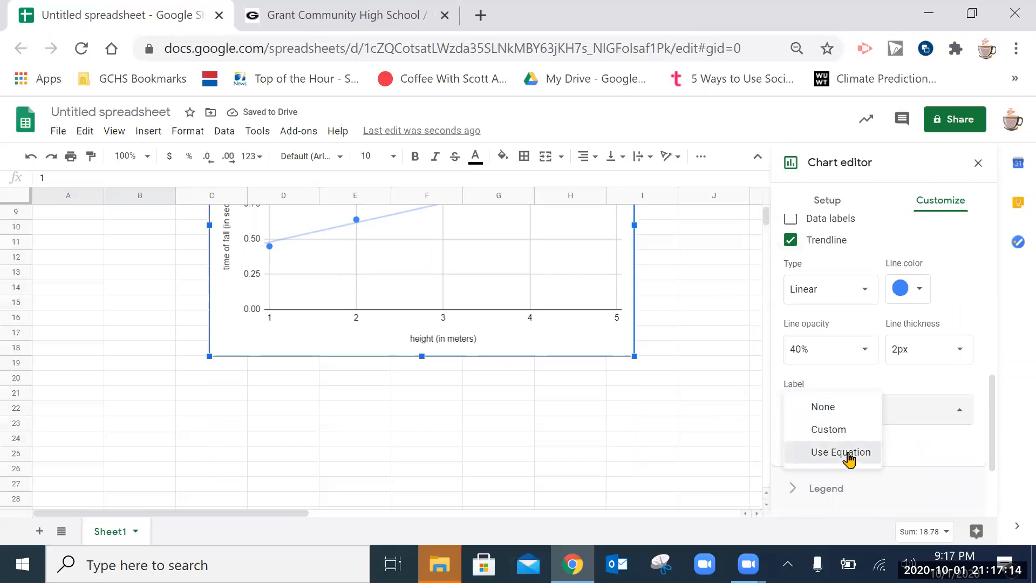
pyautogui.click(848, 456)
pyautogui.scroll(-2, 837, 403)
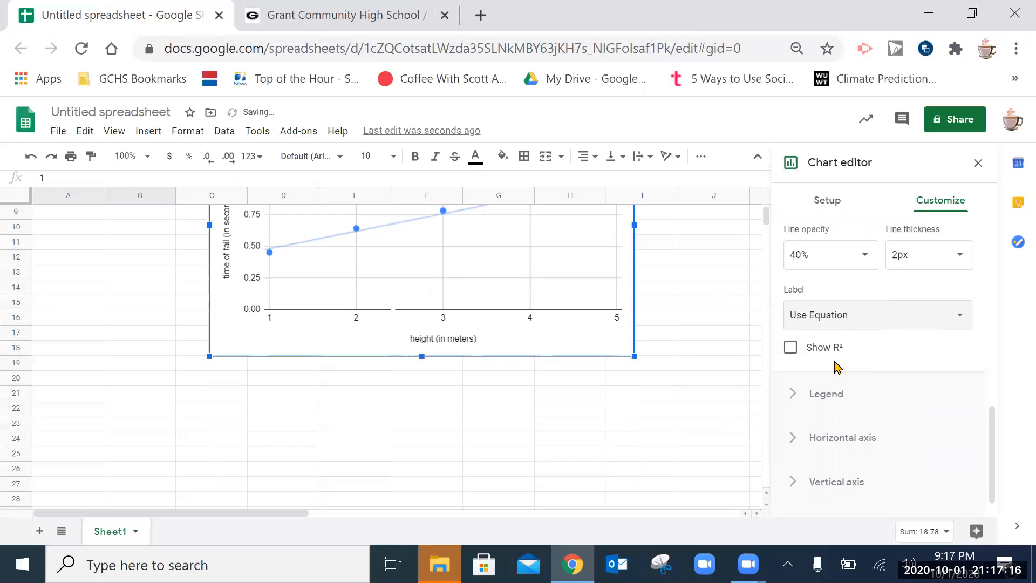
pyautogui.click(797, 352)
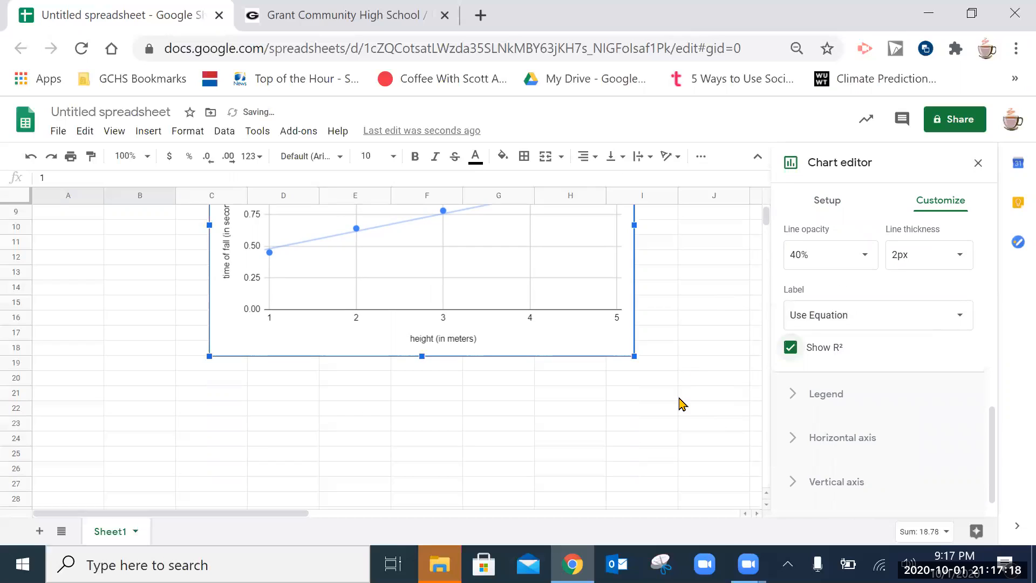
pyautogui.scroll(3, 681, 404)
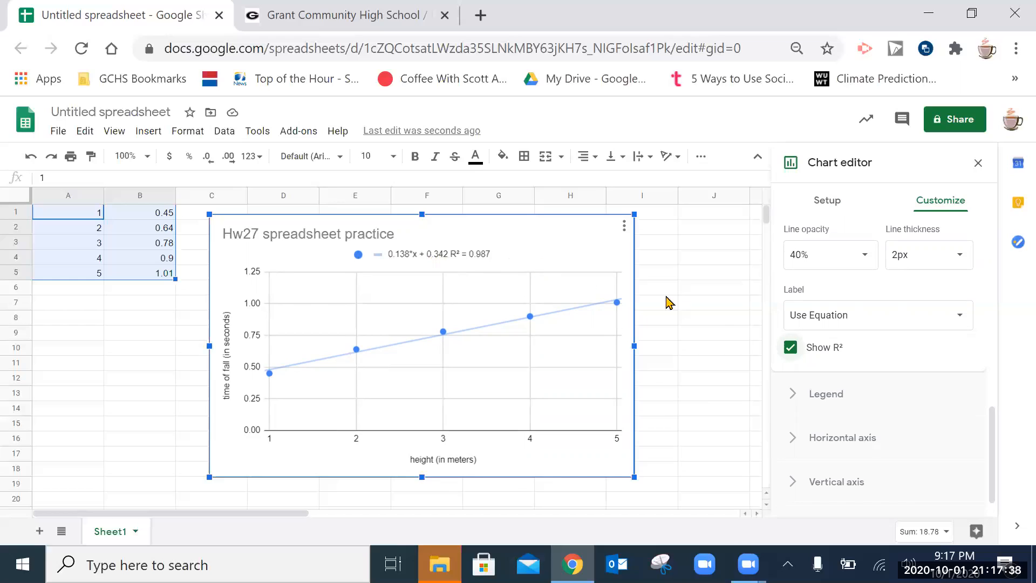
# - Try an exponential trendline, then switch to a degree-2 polynomial fit with R² = 0.999
pyautogui.scroll(2, 872, 347)
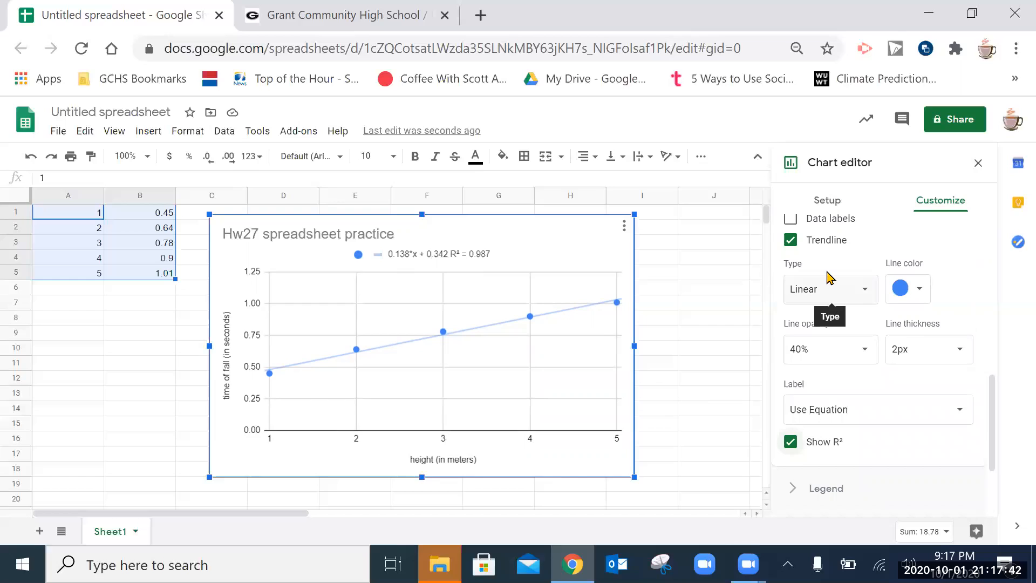
pyautogui.scroll(2, 810, 297)
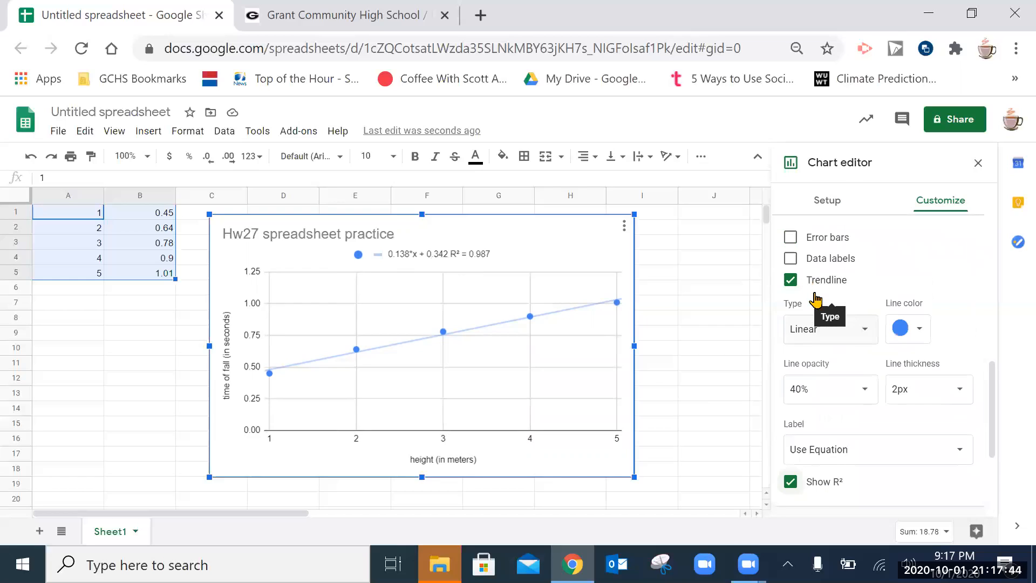
pyautogui.click(808, 387)
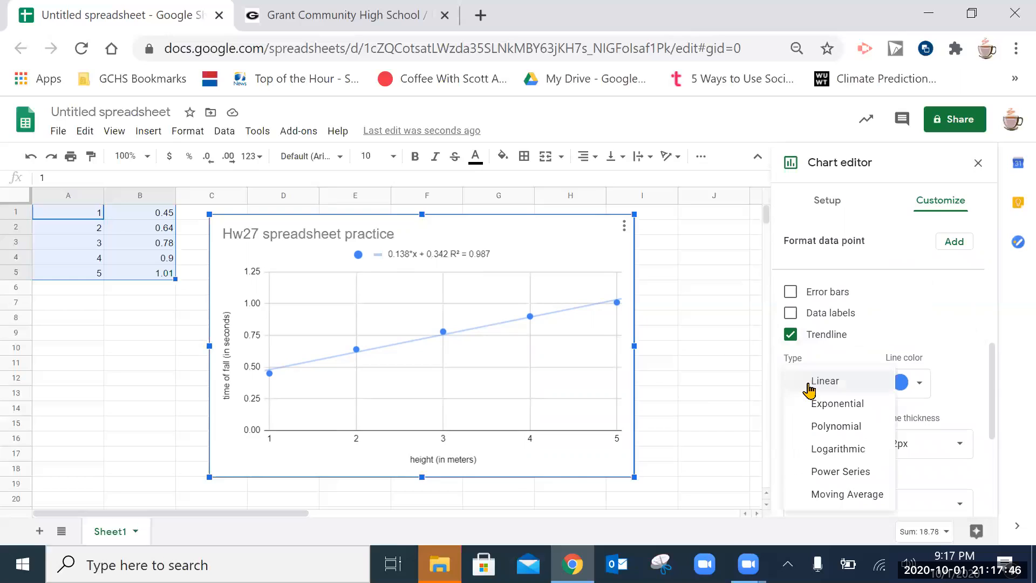
pyautogui.click(852, 409)
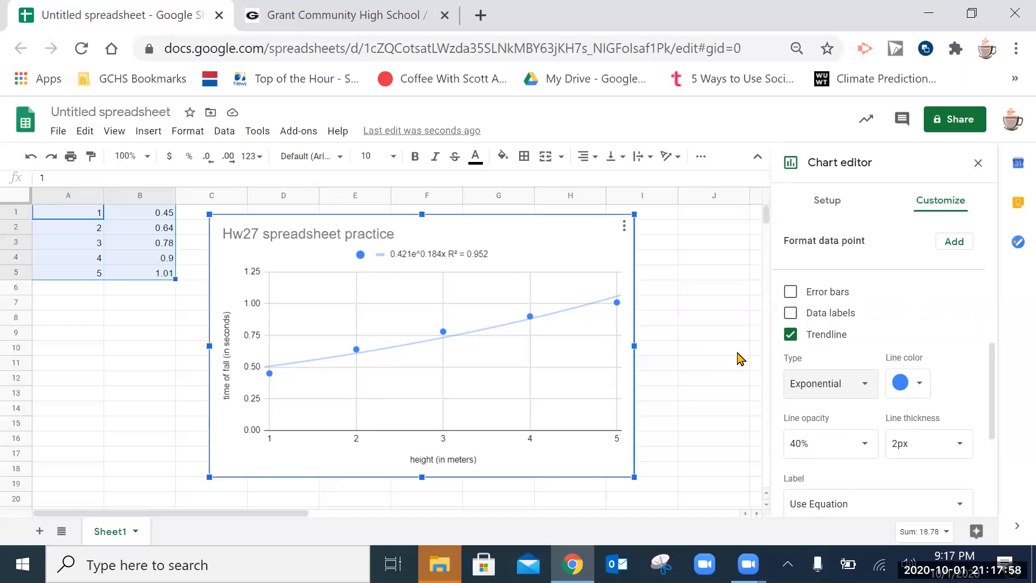
pyautogui.click(810, 385)
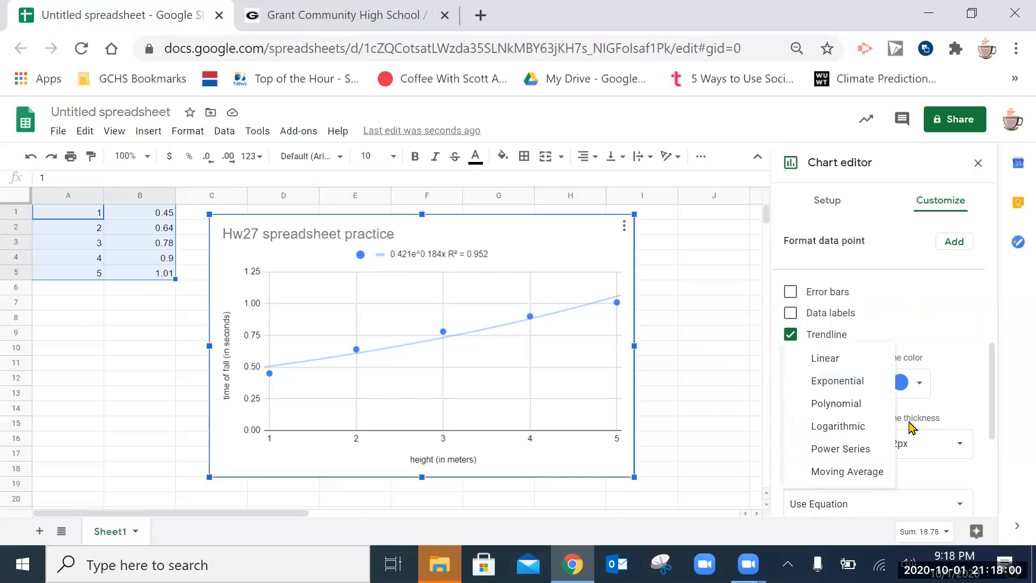
pyautogui.click(854, 415)
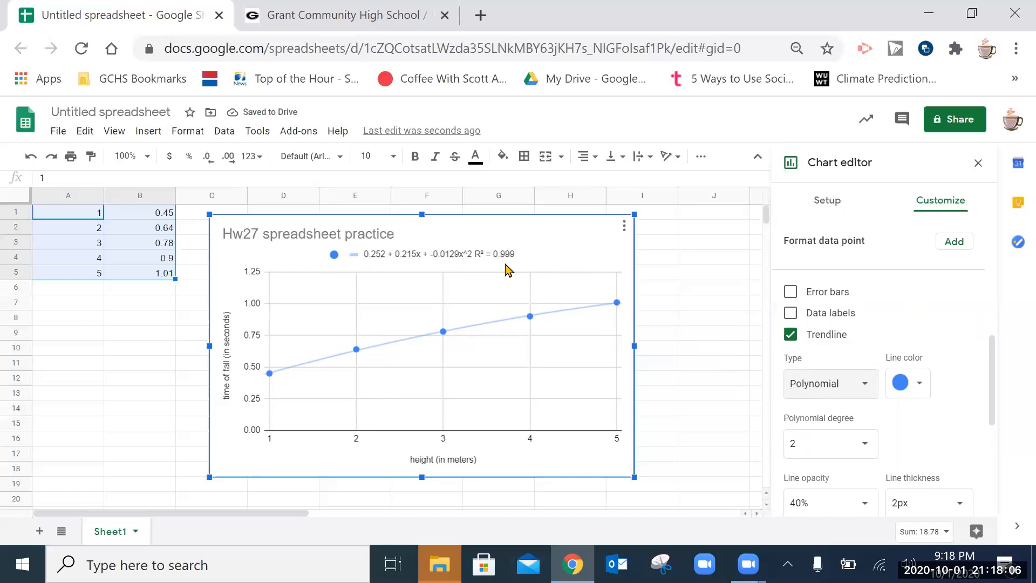
pyautogui.scroll(-1, 695, 339)
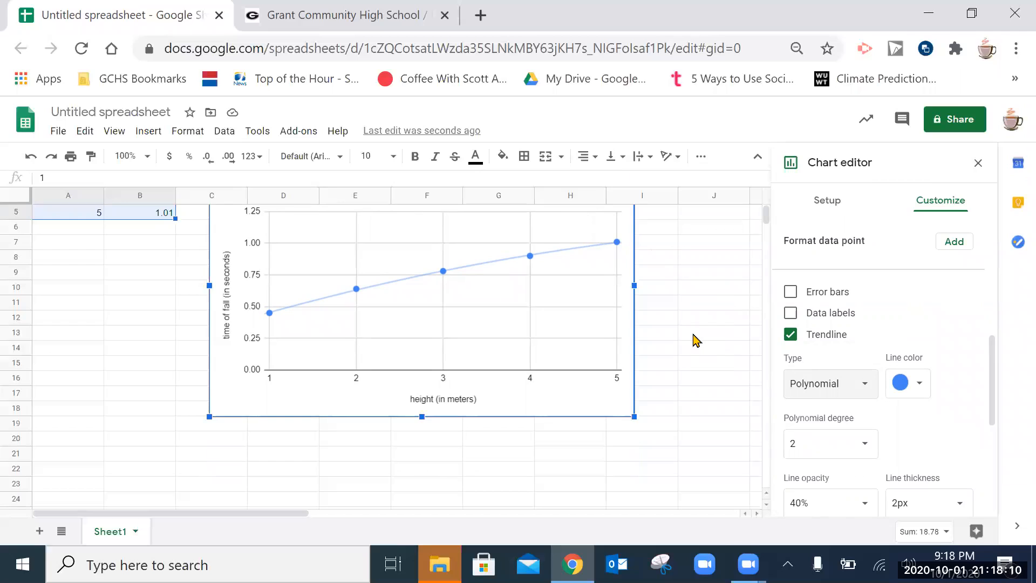
pyautogui.scroll(1, 695, 340)
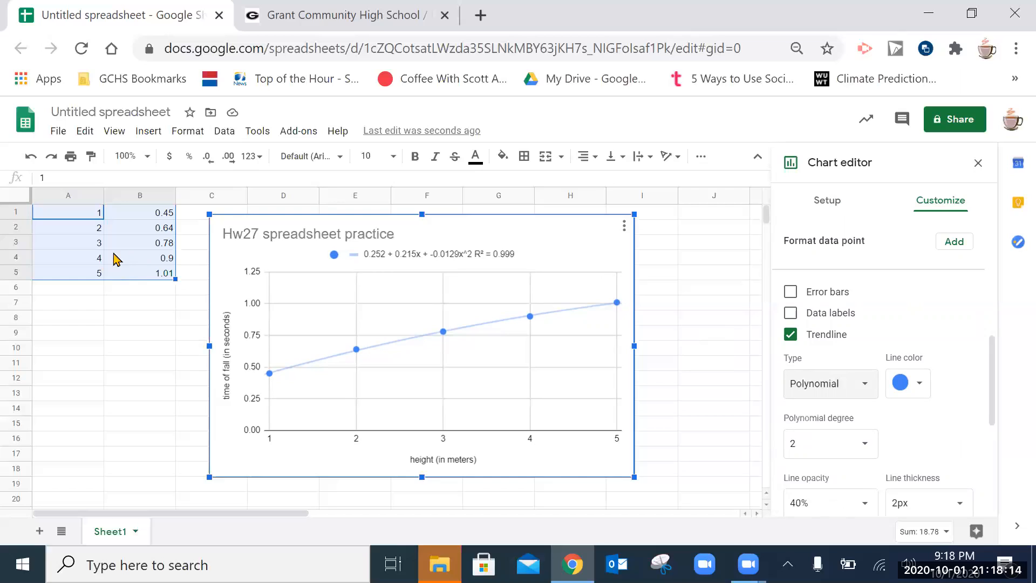
# - Enter 6, 7, 8, 9 in B1:B4 and 10 in B5 so the trendline refits
pyautogui.click(160, 216)
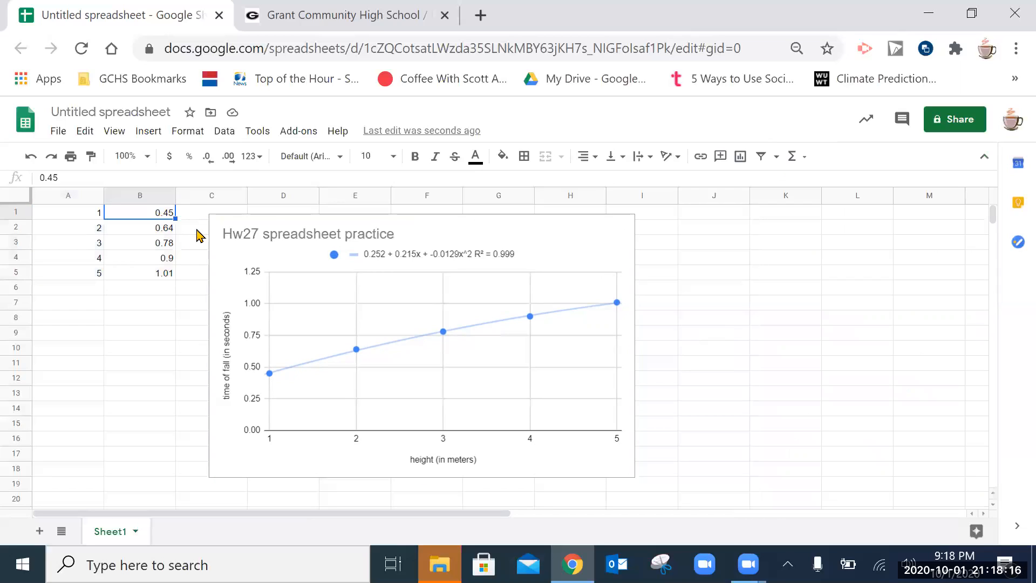
pyautogui.write('6')
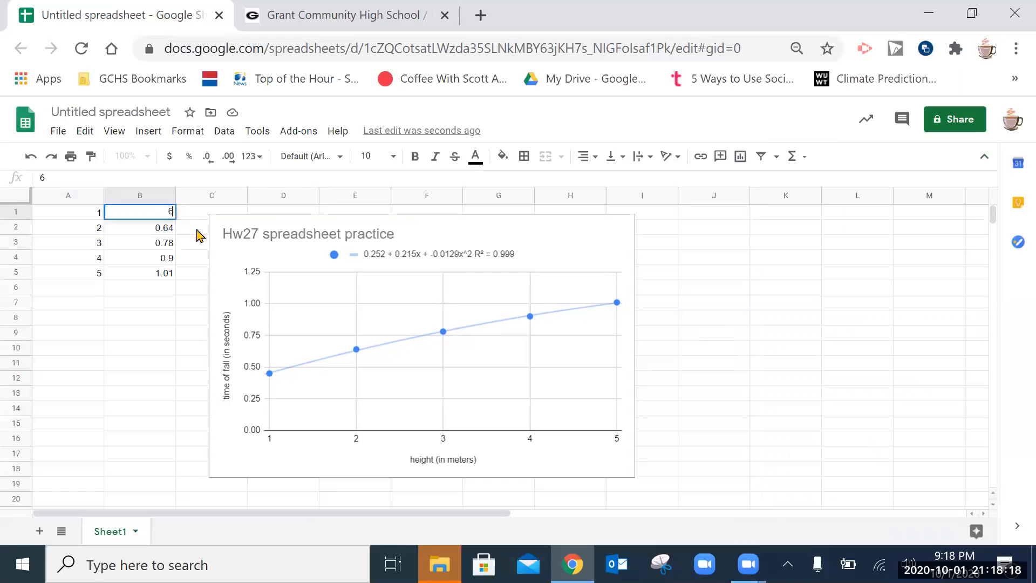
pyautogui.press('Return')
pyautogui.write('7')
pyautogui.press('Return')
pyautogui.write('8')
pyautogui.press('Return')
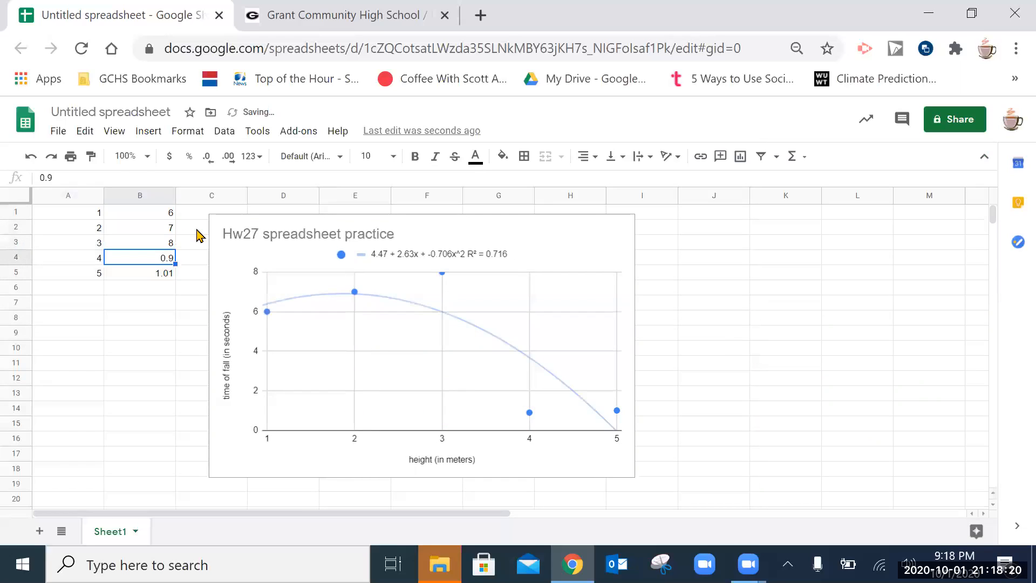
pyautogui.write('9')
pyautogui.press('Return')
pyautogui.write('10')
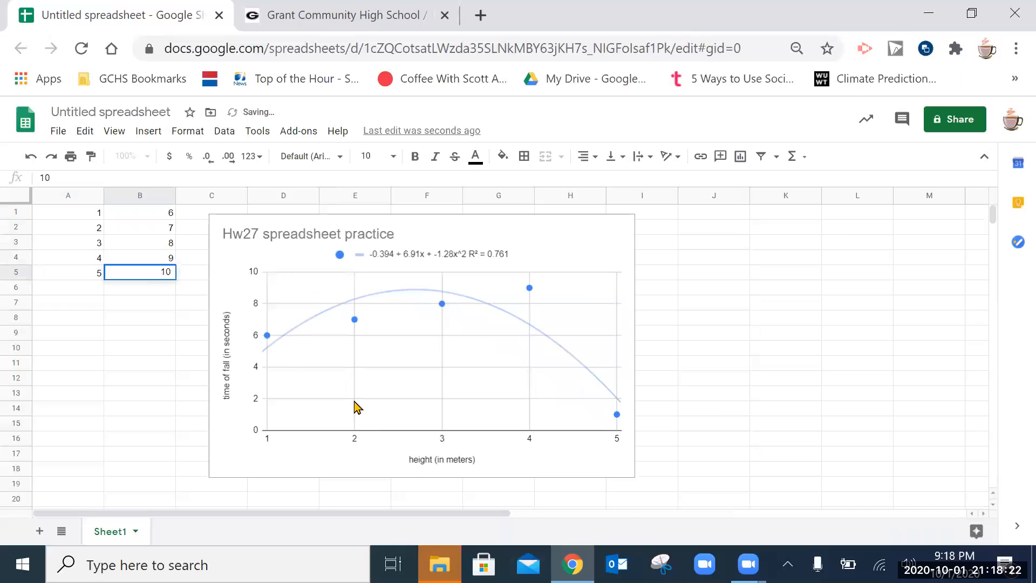